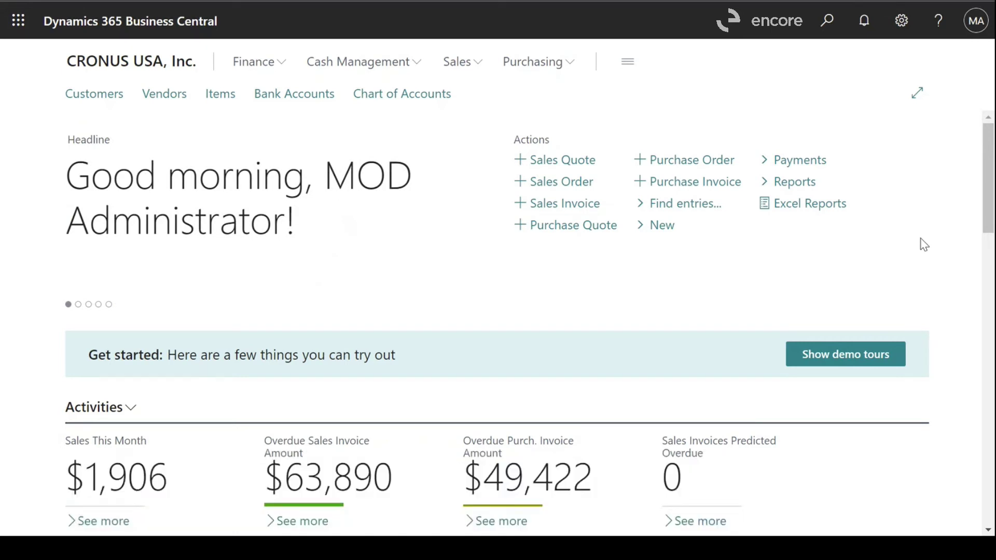
# Open the Tell me search from the CRONUS USA, Inc. home page.
pyautogui.click(823, 23)
# Search for 'Account Schedules', open the list, and select the M-BALANCE Balance Sheet schedule.
pyautogui.write('Acc')
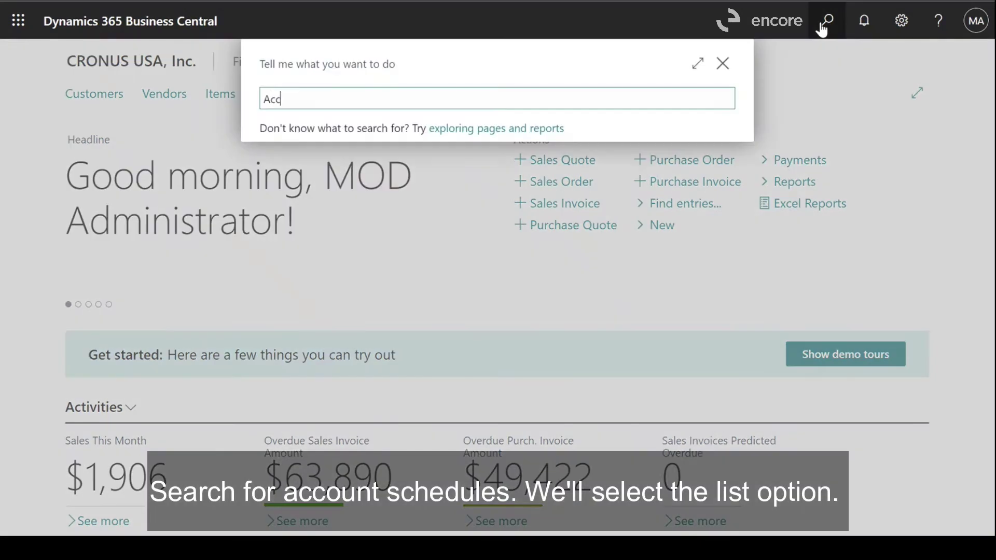
pyautogui.write('ount Sche')
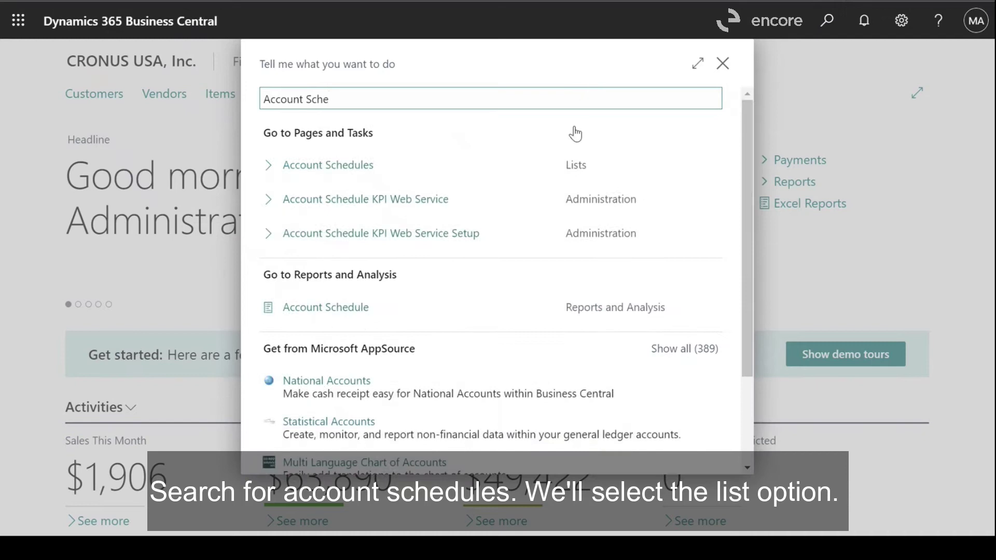
pyautogui.click(374, 173)
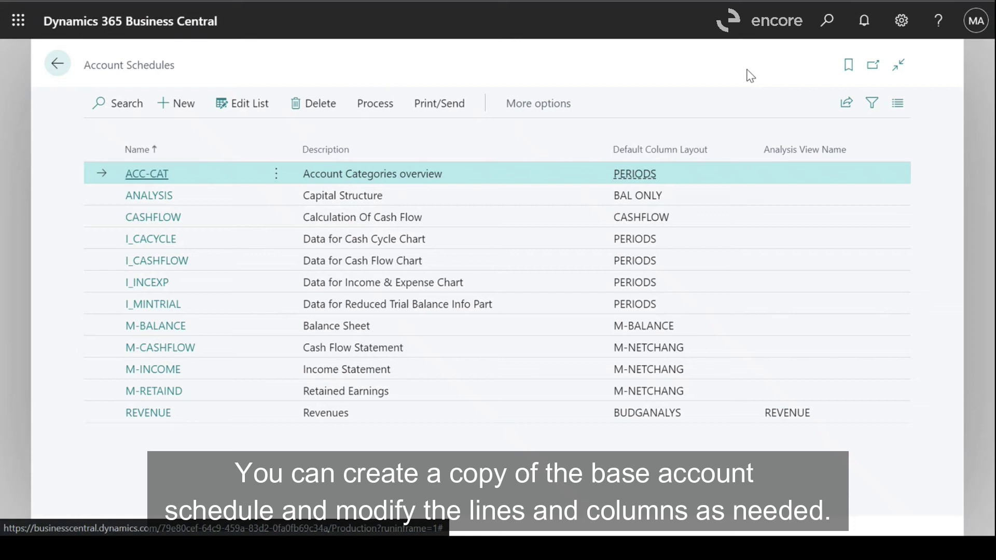
pyautogui.click(376, 106)
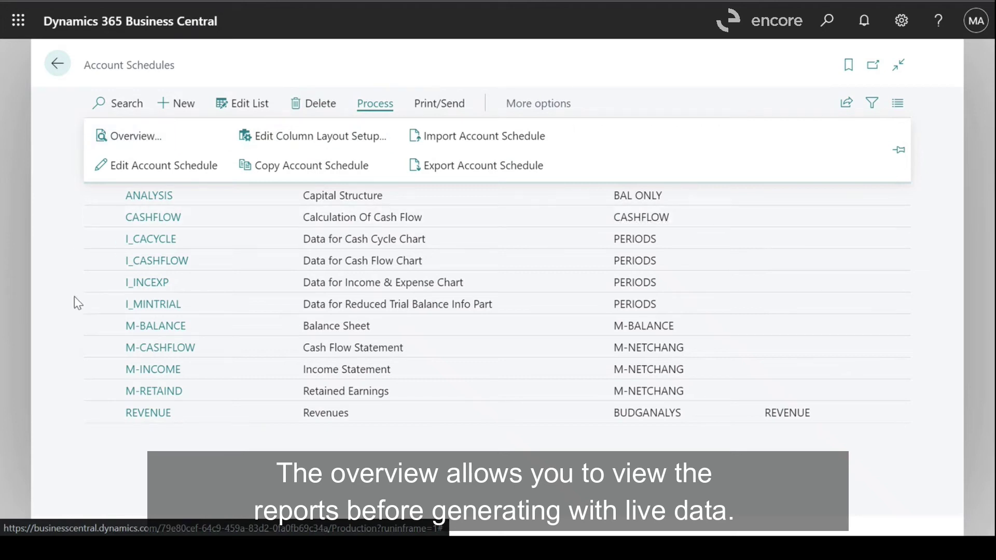
pyautogui.click(88, 325)
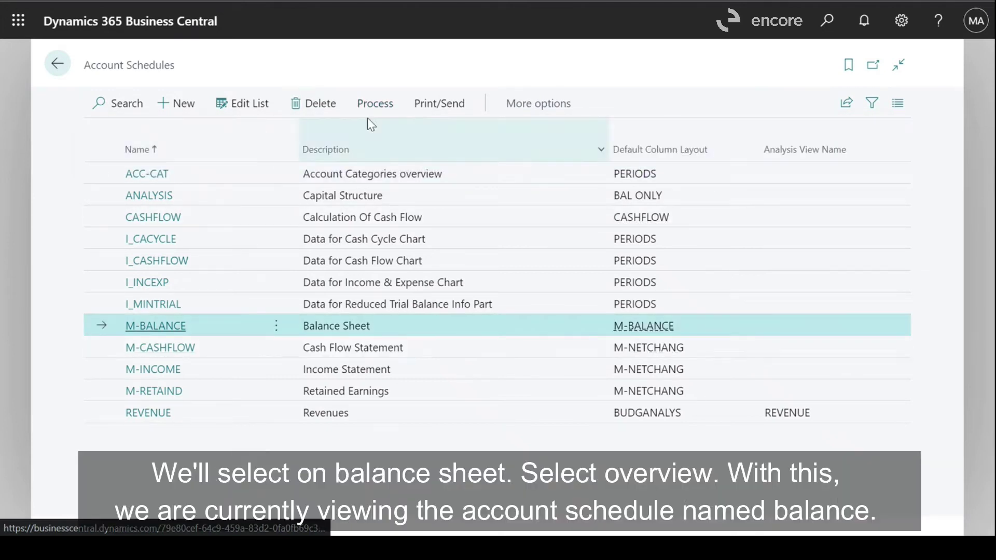
# Open the M-BALANCE overview for 04/01/22..04/30/22 by Month and look up DEPARTMENT values.
pyautogui.click(143, 136)
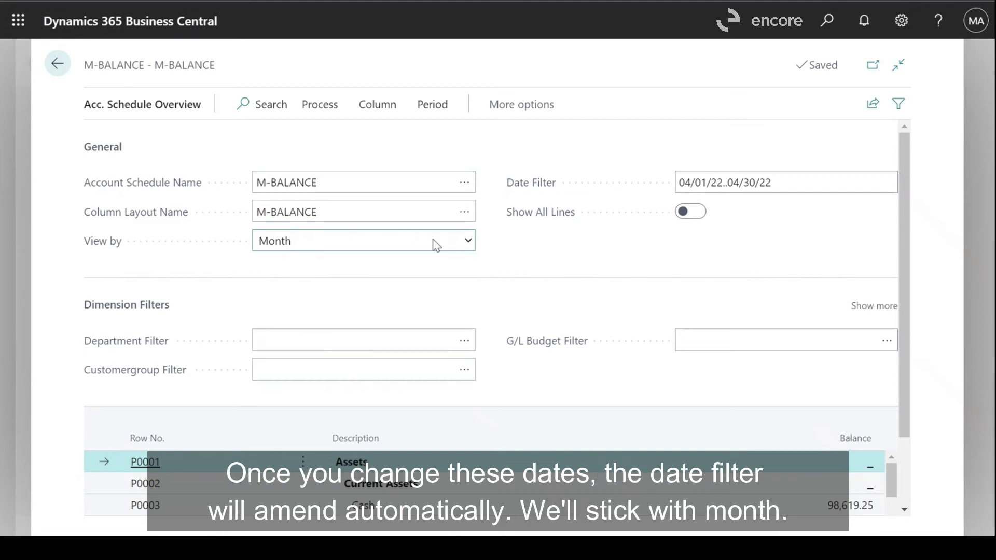
pyautogui.scroll(2, 393, 251)
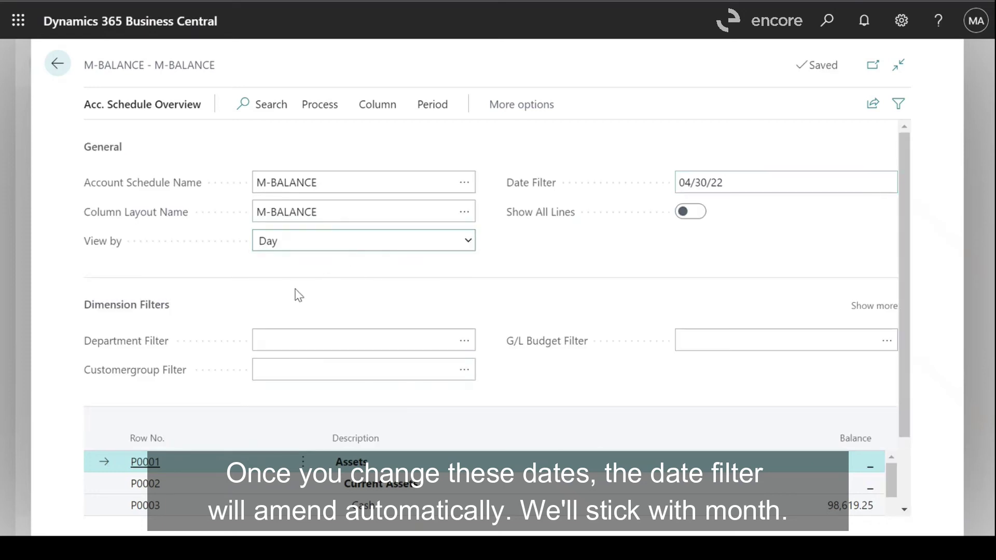
pyautogui.scroll(-2, 436, 244)
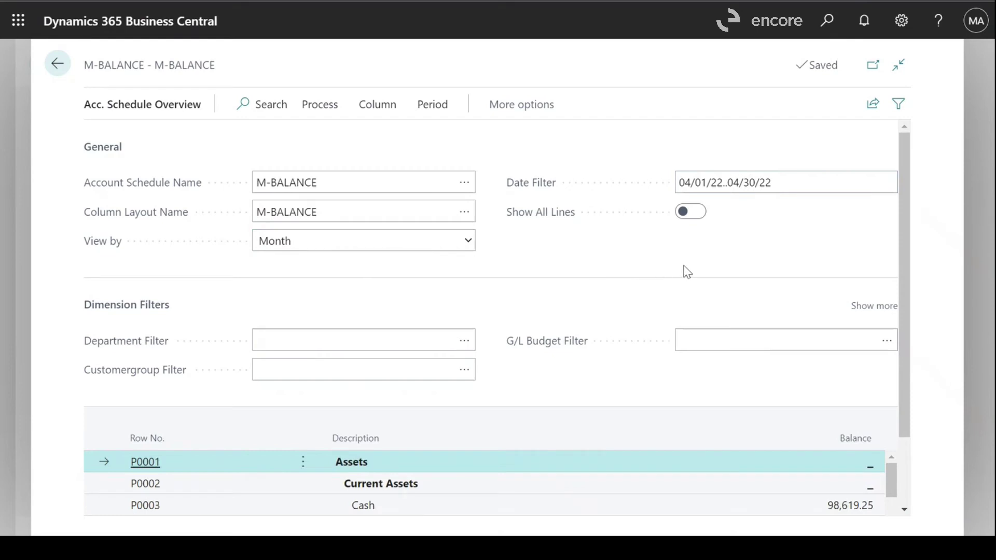
pyautogui.scroll(-2, 687, 271)
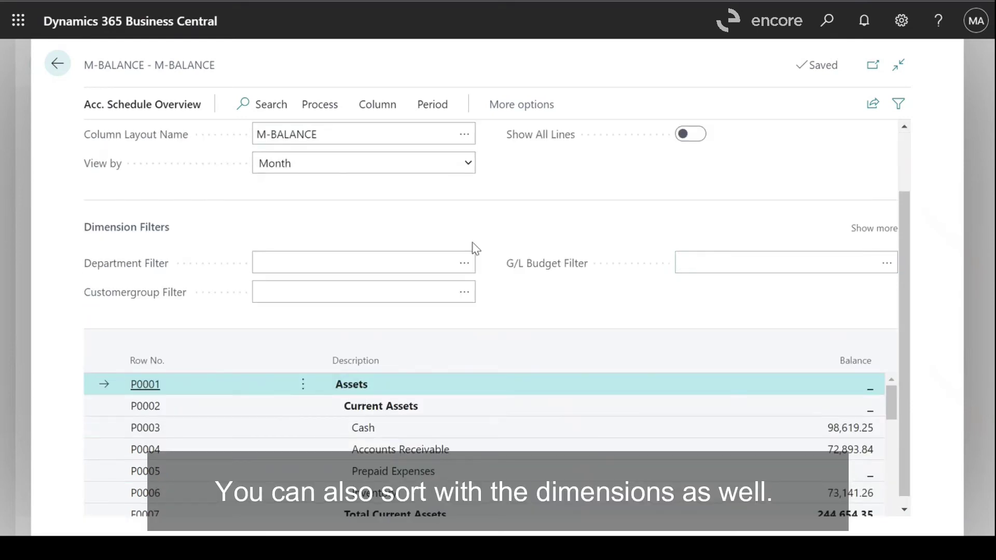
pyautogui.click(465, 264)
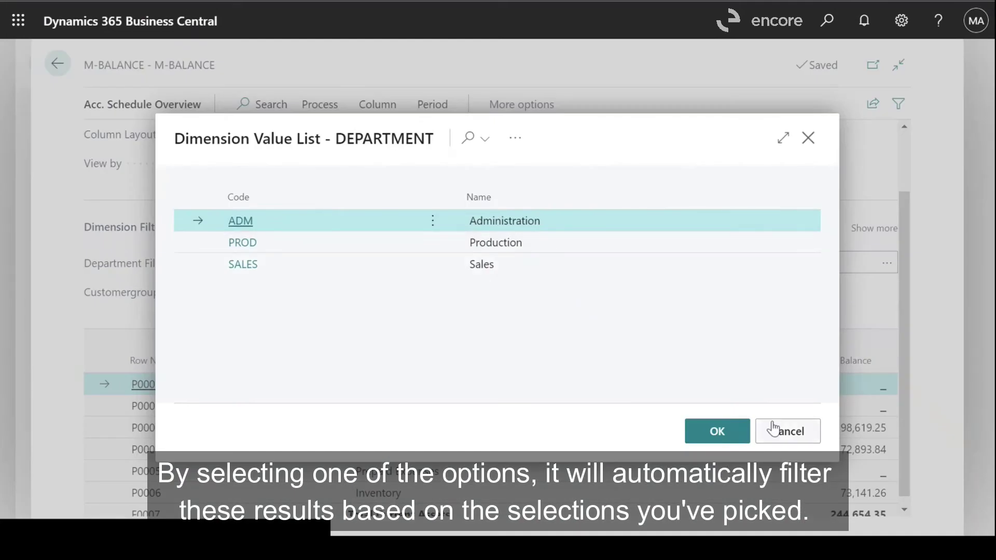
# Cancel the department lookup and drill into the Cash balance of 98,619.25.
pyautogui.click(778, 431)
pyautogui.scroll(-3, 771, 410)
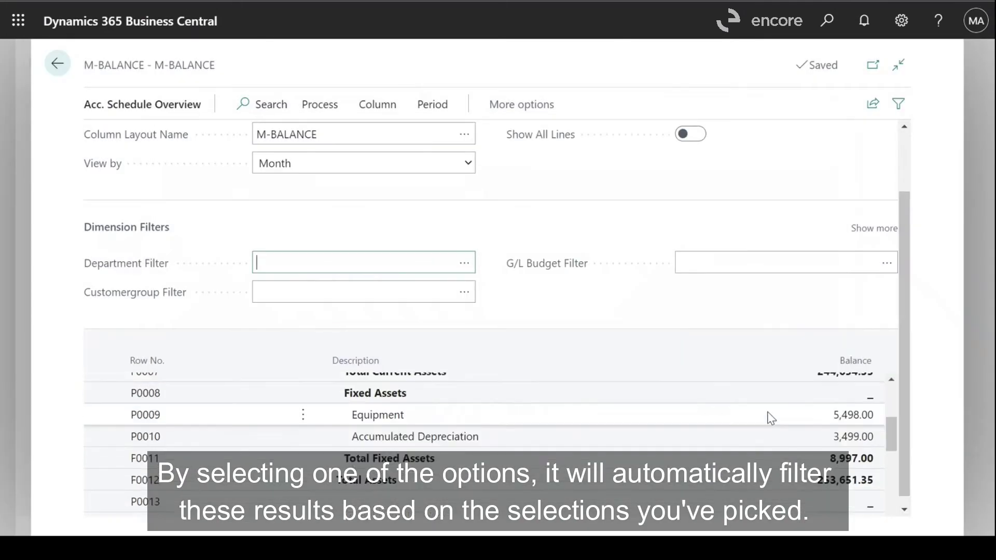
pyautogui.scroll(3, 772, 416)
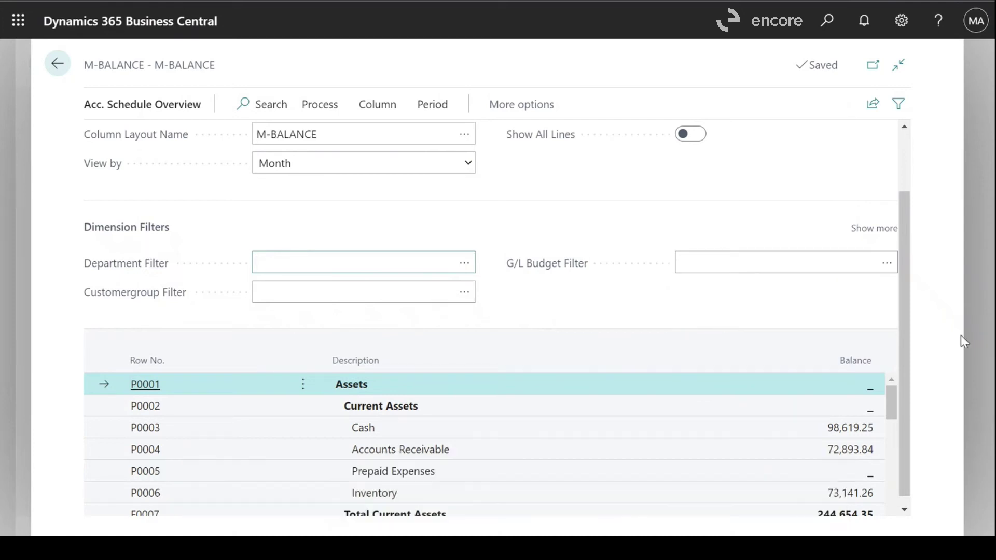
pyautogui.scroll(-3, 677, 432)
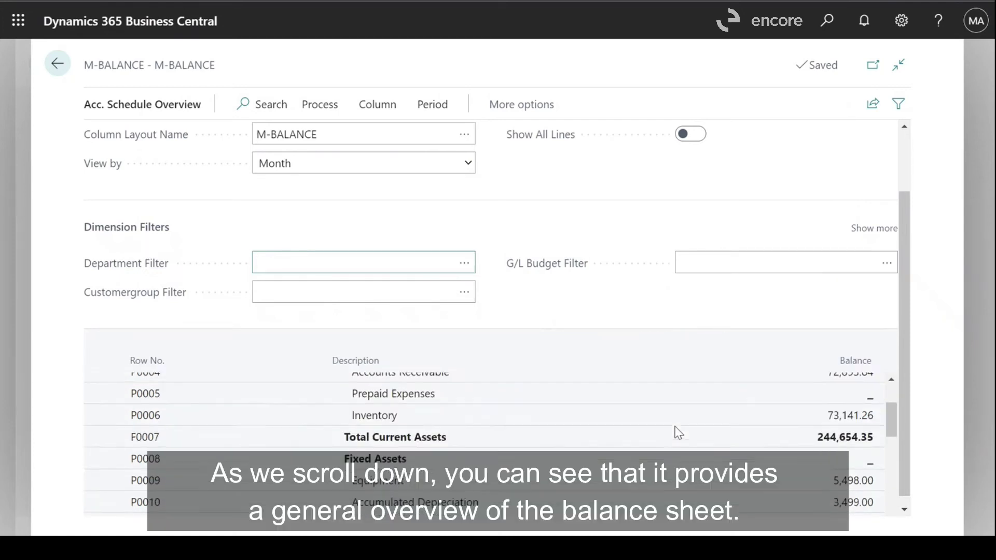
pyautogui.scroll(3, 677, 431)
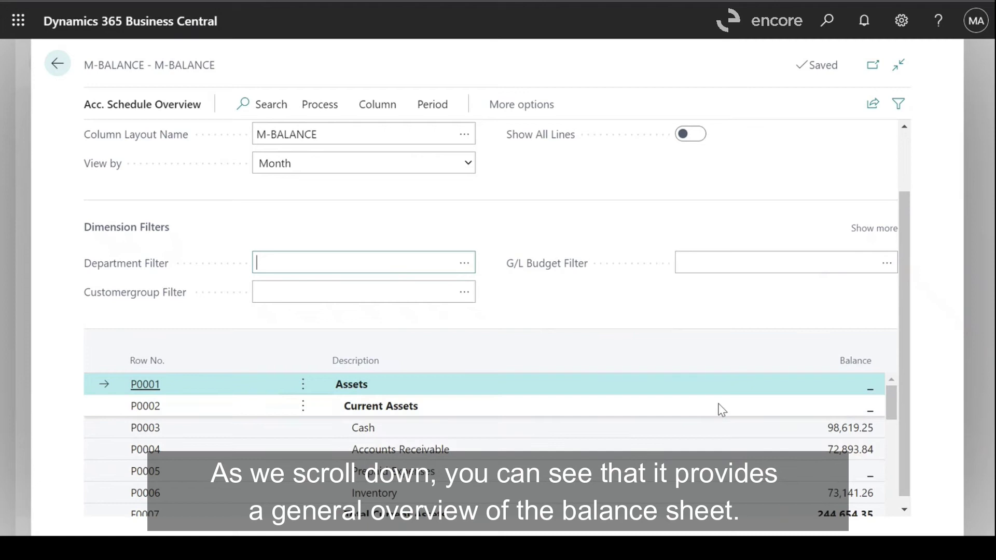
pyautogui.scroll(-6, 721, 409)
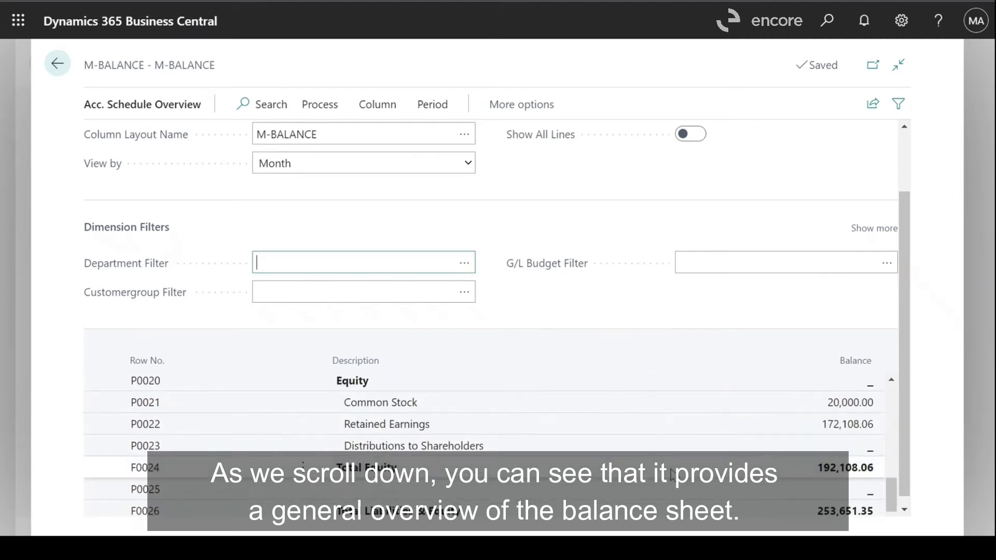
pyautogui.scroll(6, 671, 474)
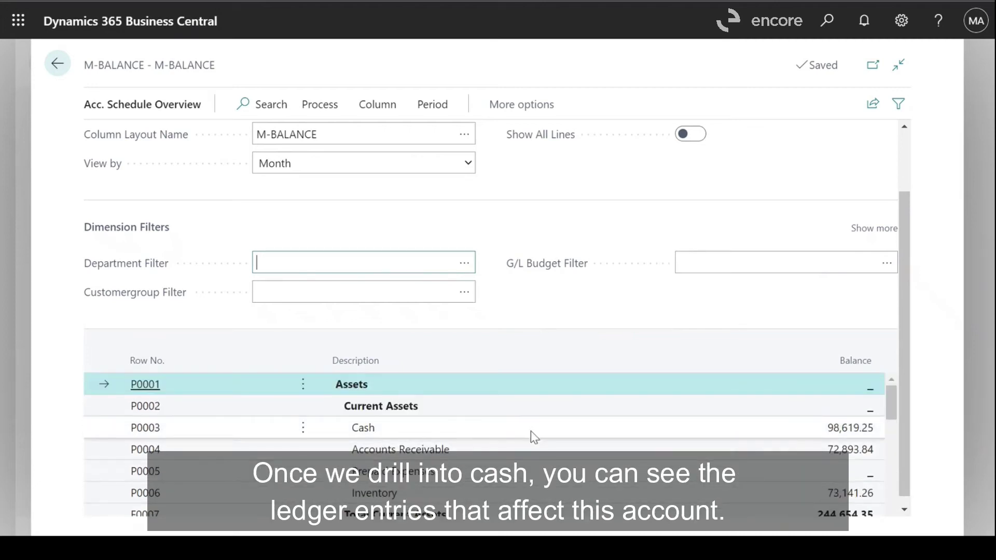
pyautogui.click(846, 430)
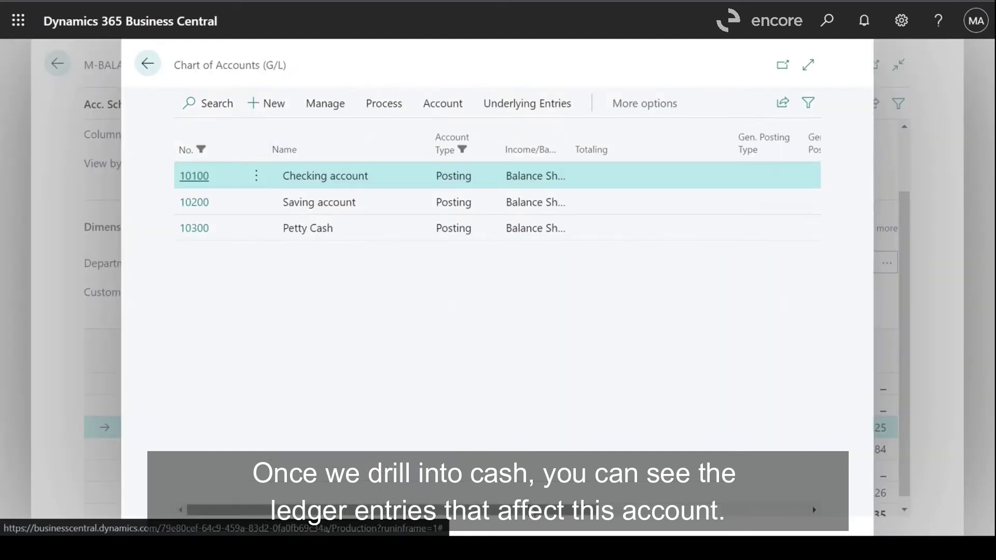
# Close the Checking, Saving and Petty Cash drill-down and return to Account Schedules.
pyautogui.hscroll(5, 790, 497)
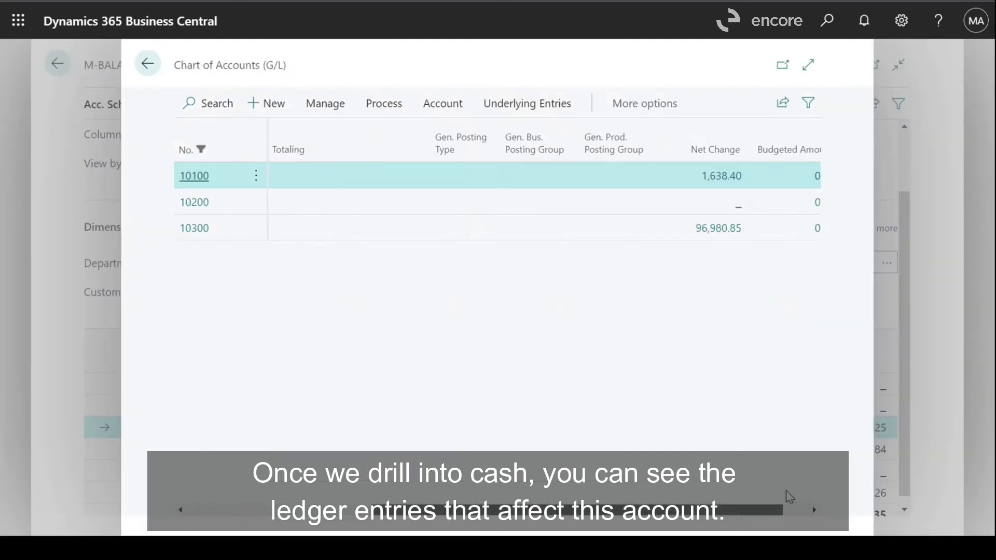
pyautogui.hscroll(-5, 623, 479)
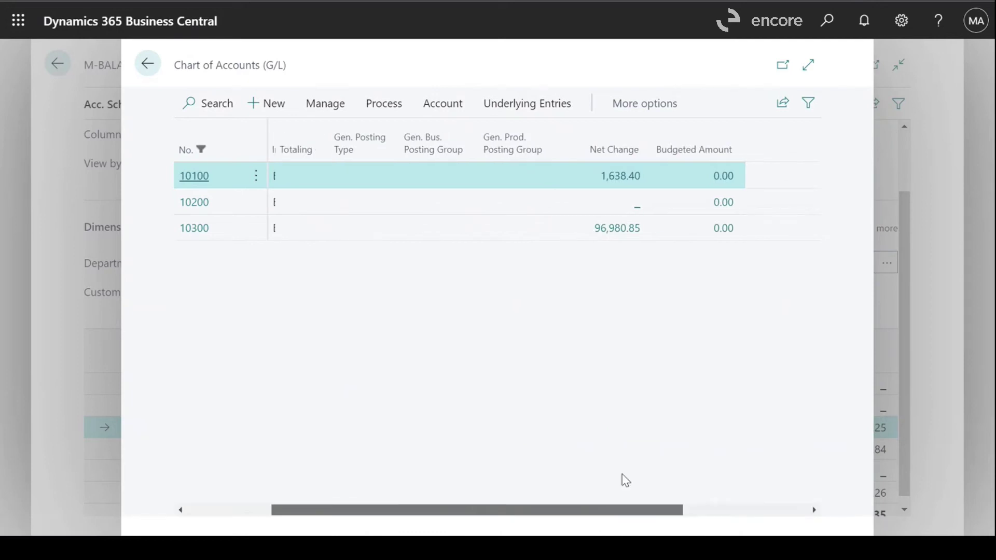
pyautogui.click(147, 65)
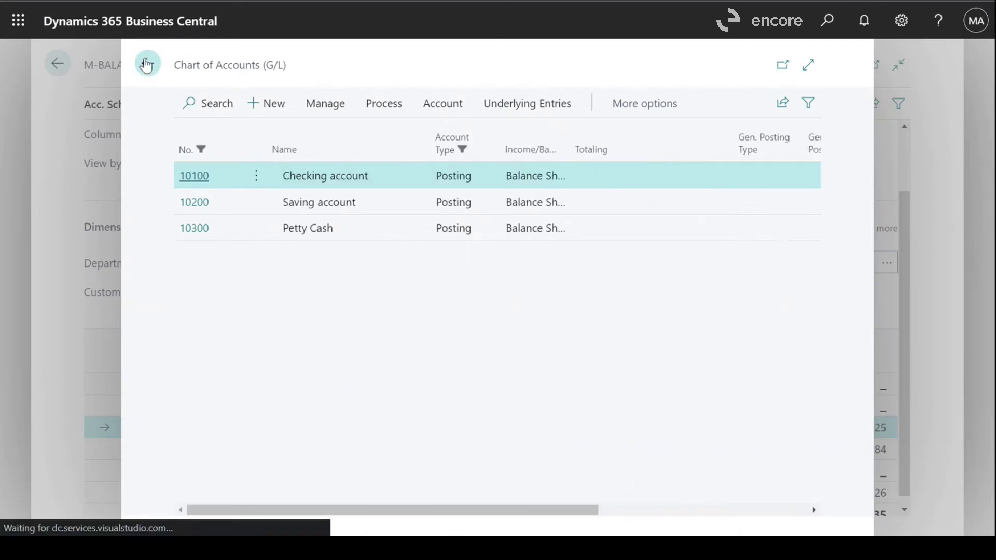
# Back on Account Schedules, open the Column Layout Setup for M-BALANCE.
pyautogui.click(57, 63)
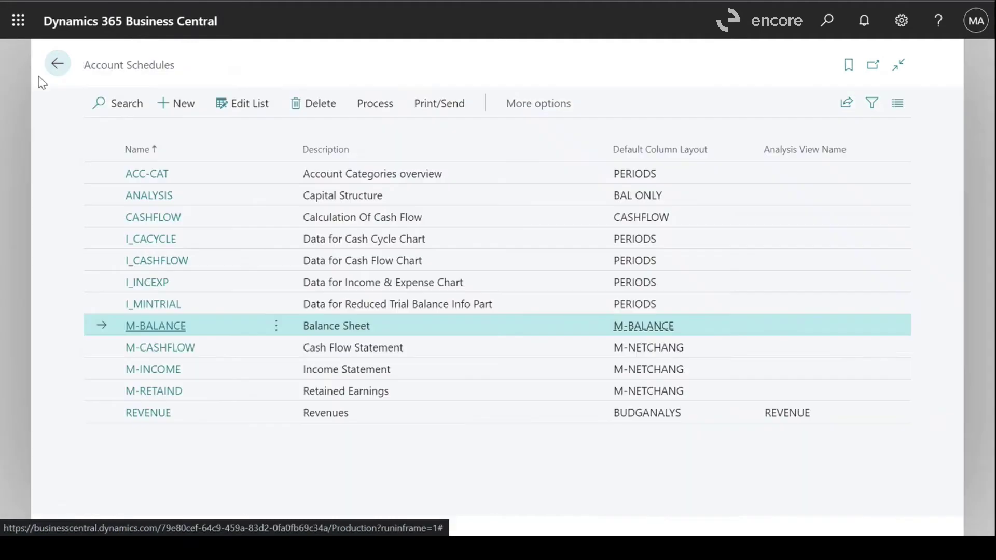
pyautogui.click(375, 103)
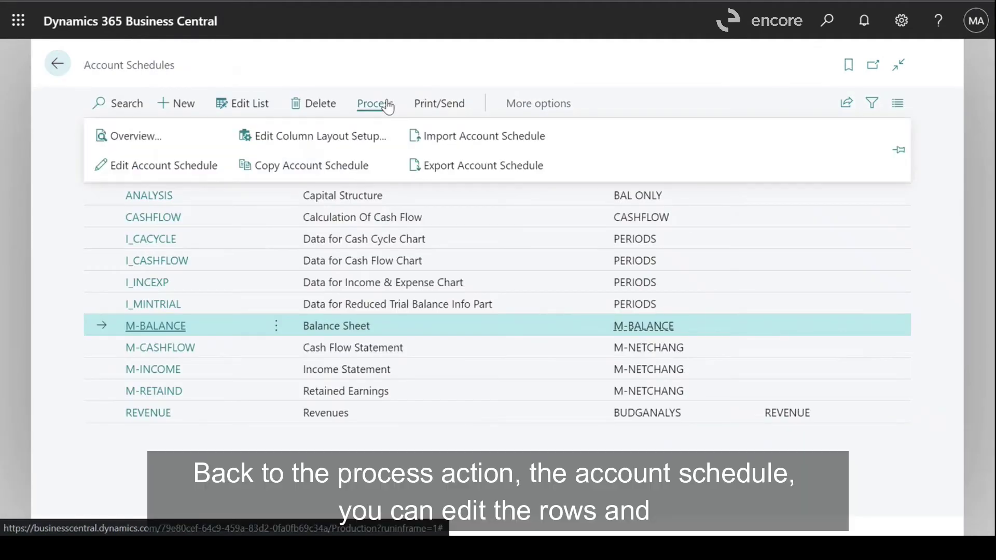
pyautogui.click(293, 141)
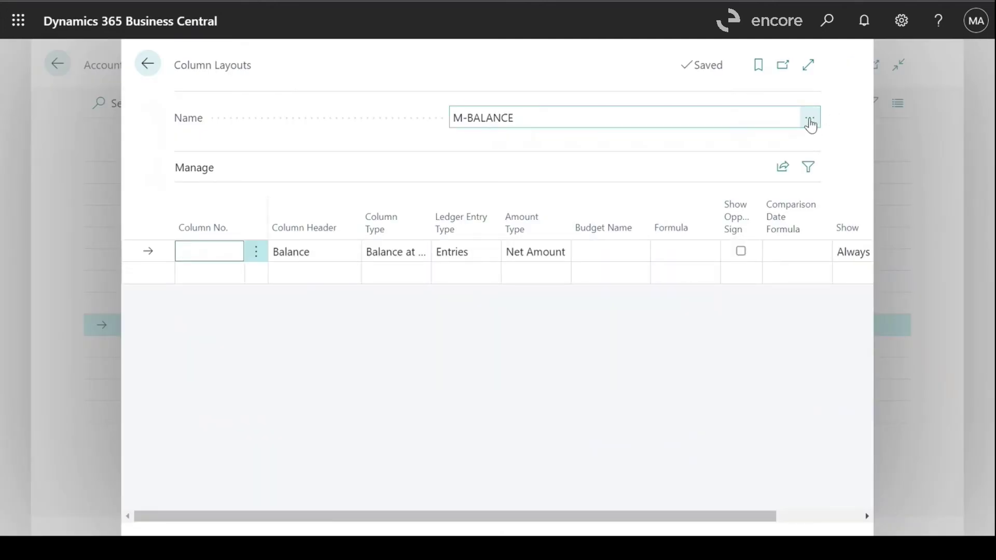
# Browse the Column Layout Names list, view the ACT/BUD layout, and close Column Layouts.
pyautogui.click(810, 123)
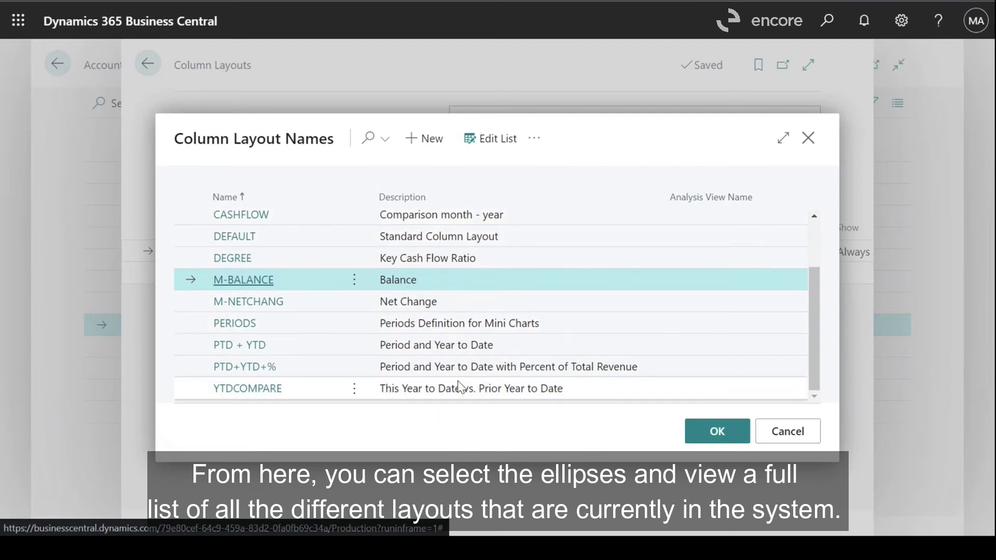
pyautogui.scroll(2, 456, 374)
pyautogui.scroll(-2, 457, 291)
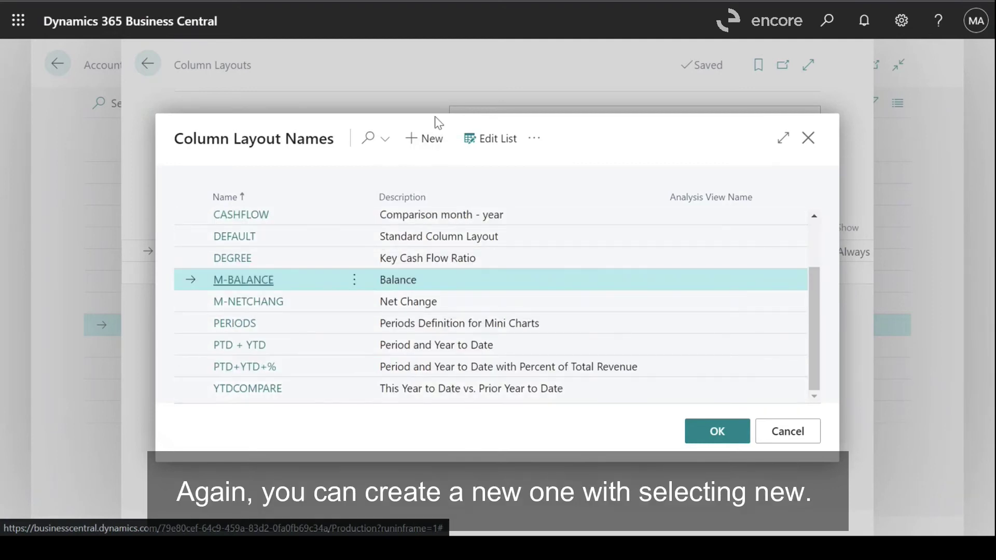
pyautogui.scroll(2, 472, 292)
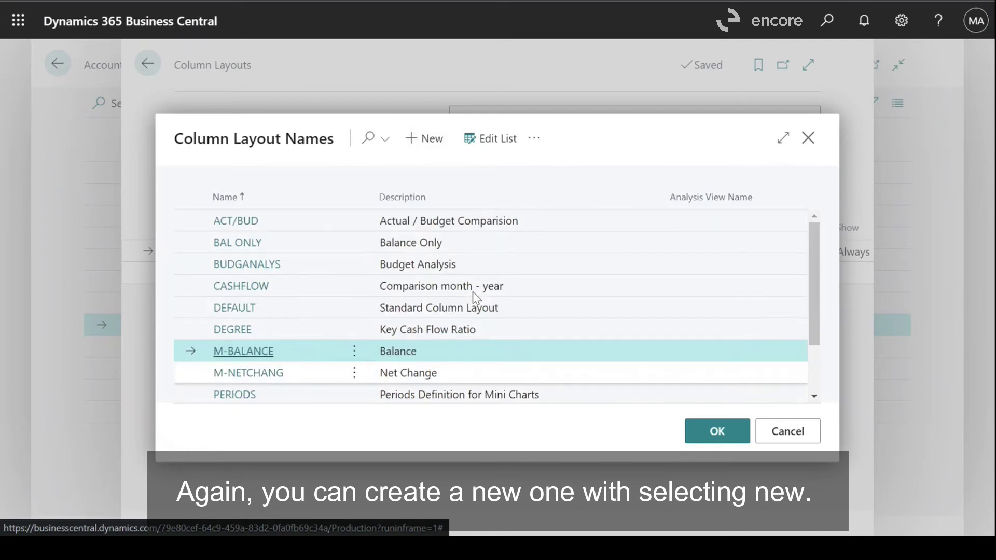
pyautogui.click(244, 223)
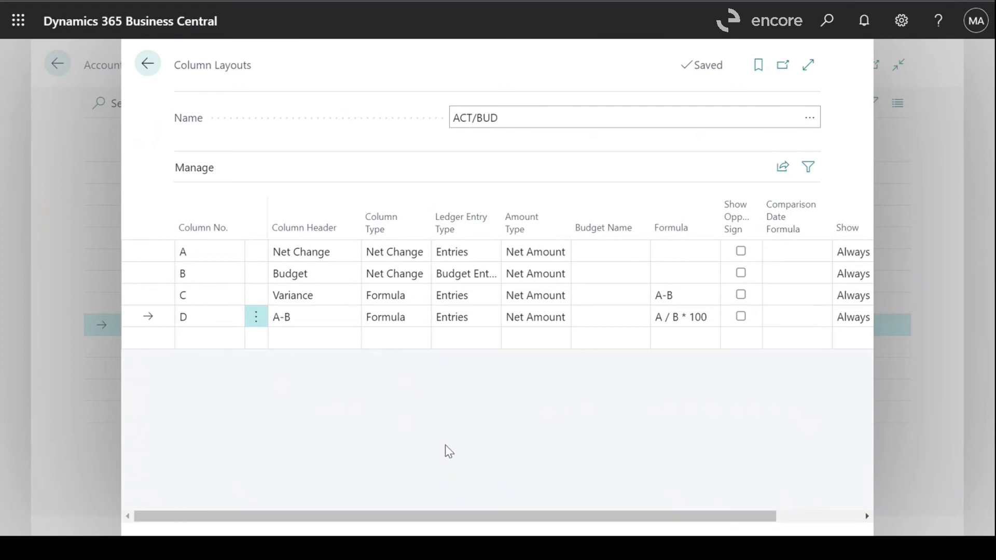
pyautogui.click(148, 64)
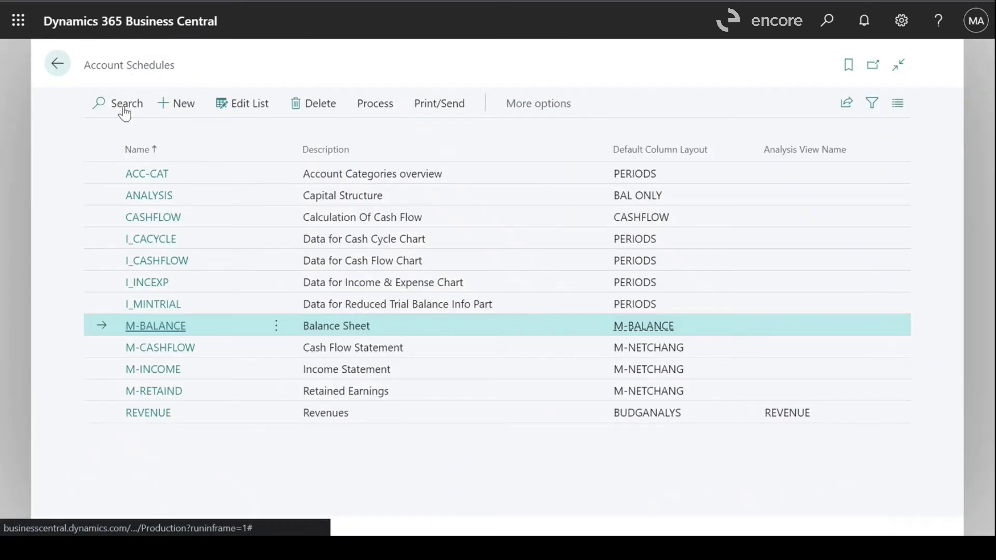
# Reopen the live overview of the M-BALANCE schedule.
pyautogui.click(384, 109)
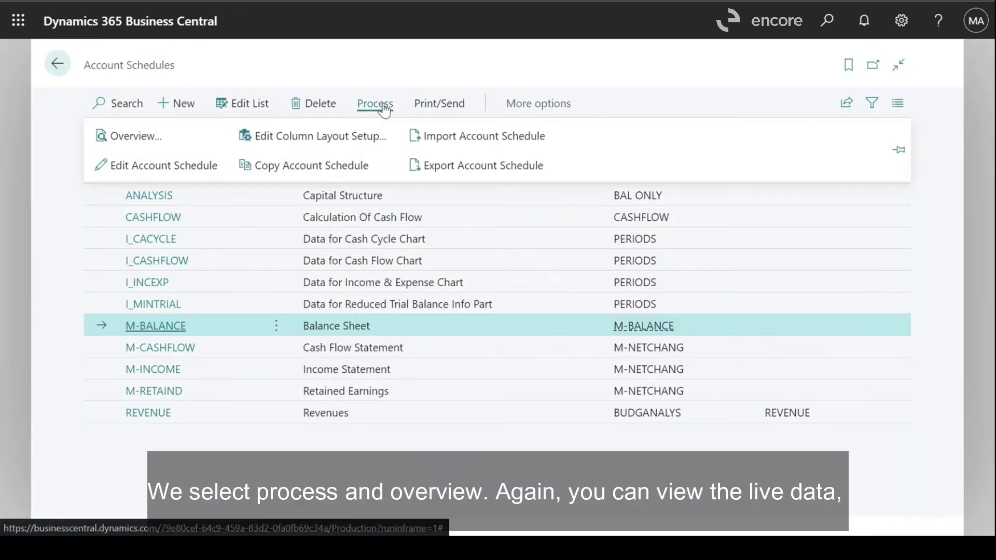
pyautogui.click(133, 135)
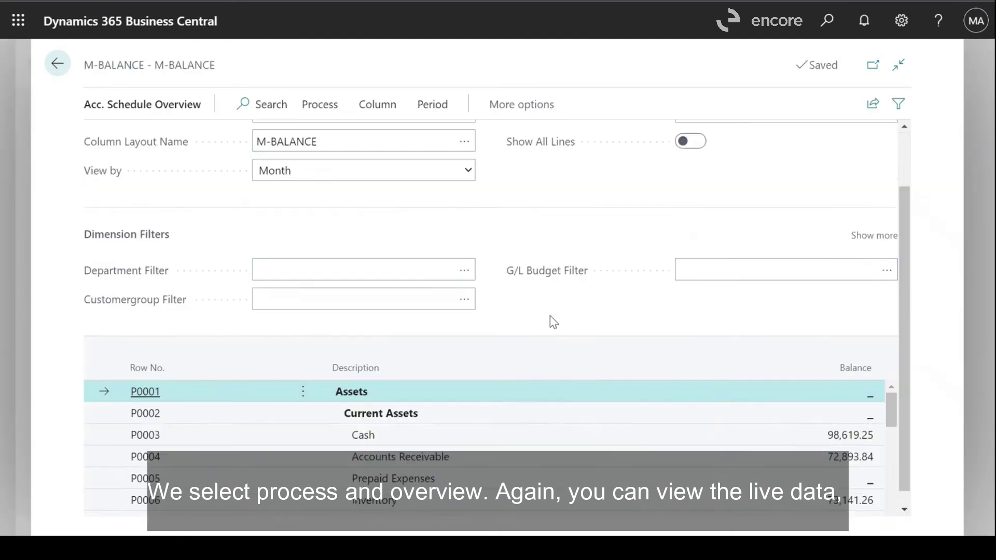
pyautogui.scroll(1, 550, 364)
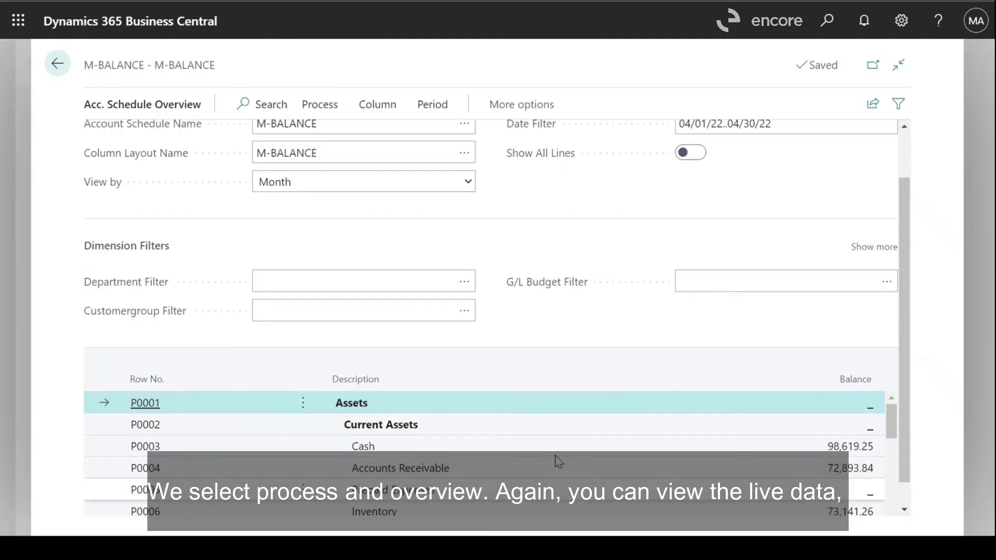
pyautogui.scroll(2, 558, 461)
# Print-preview the M-BALANCE Balance Sheet with Ending Date 4/30/2022.
pyautogui.click(326, 106)
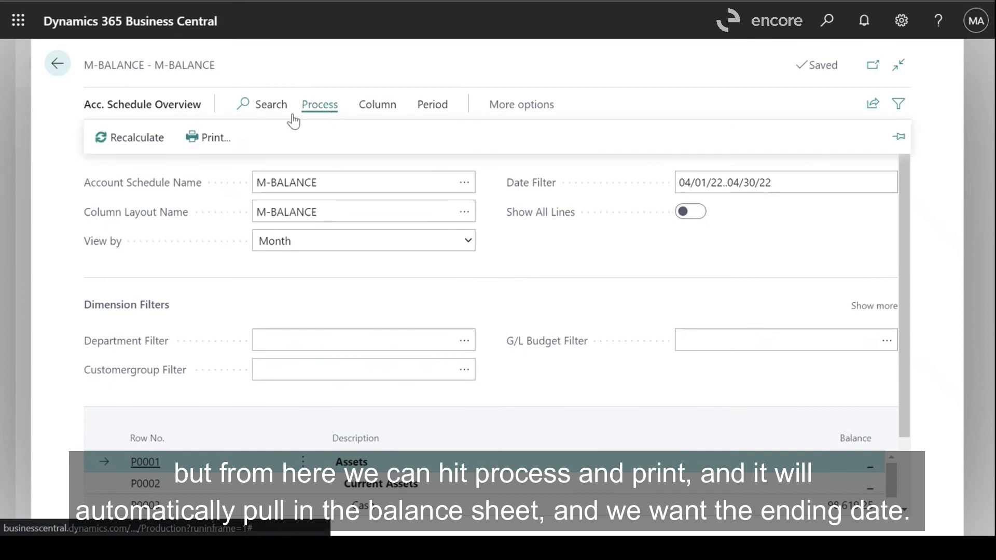
pyautogui.click(208, 138)
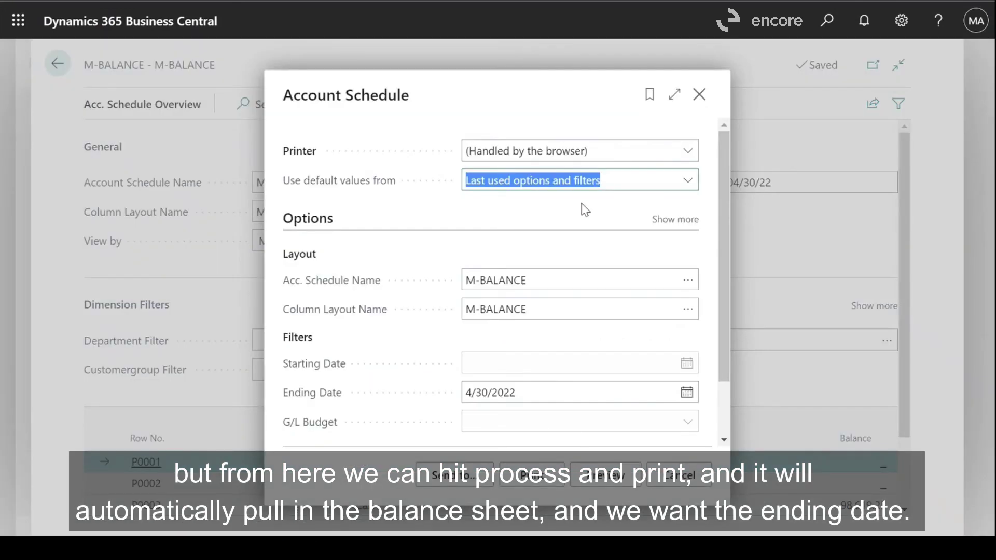
pyautogui.click(559, 223)
pyautogui.scroll(-3, 701, 252)
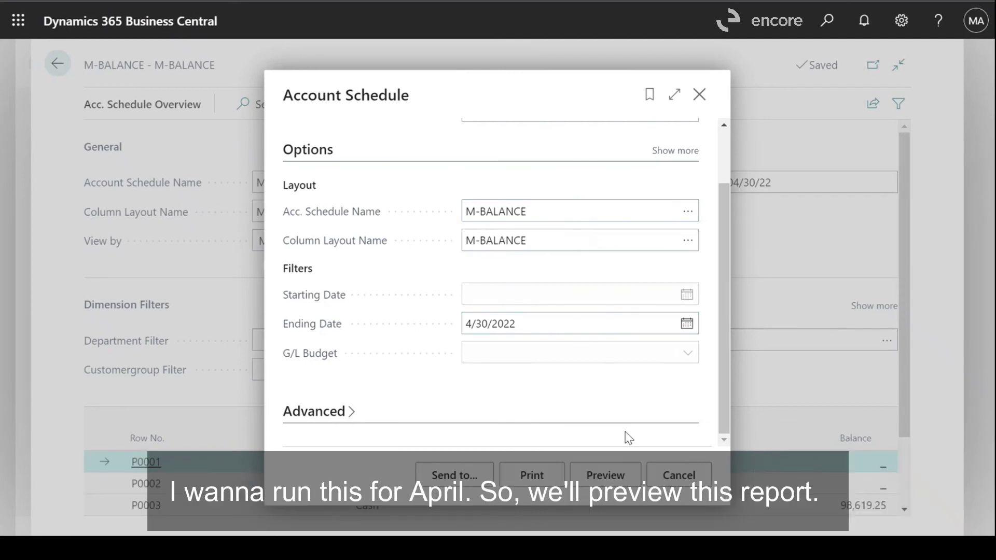
pyautogui.click(619, 475)
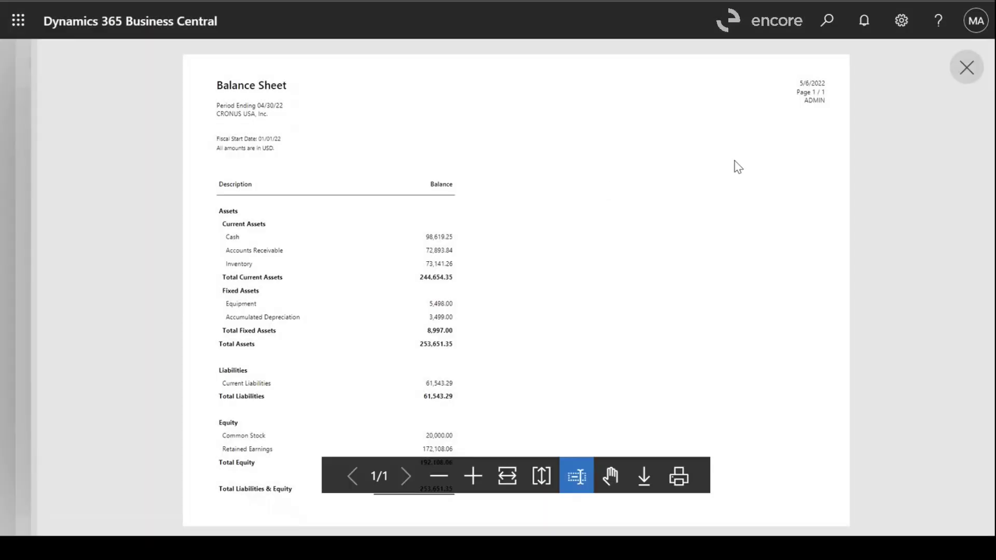
# Close the report preview and send the balance sheet report as a PDF Document.
pyautogui.click(508, 476)
pyautogui.scroll(-3, 555, 228)
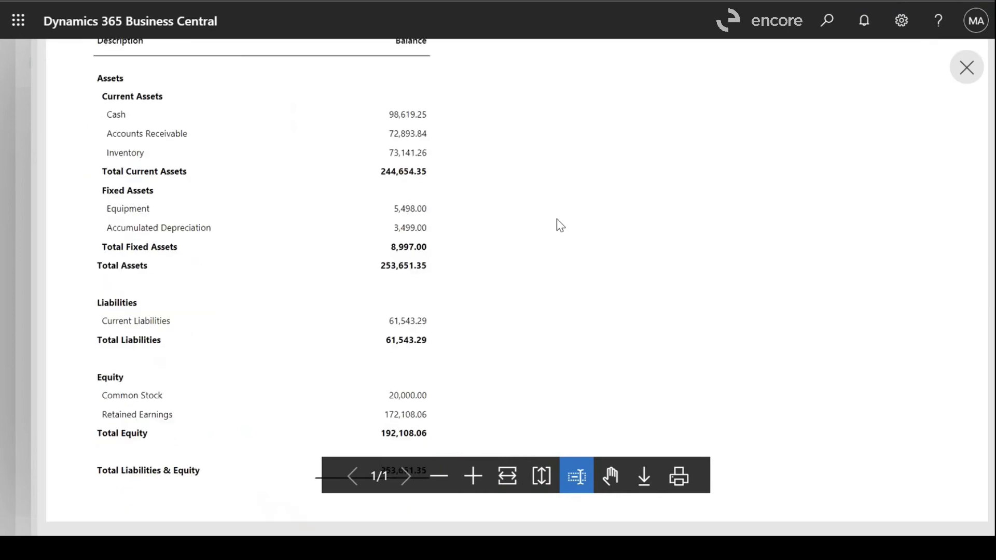
pyautogui.scroll(4, 560, 224)
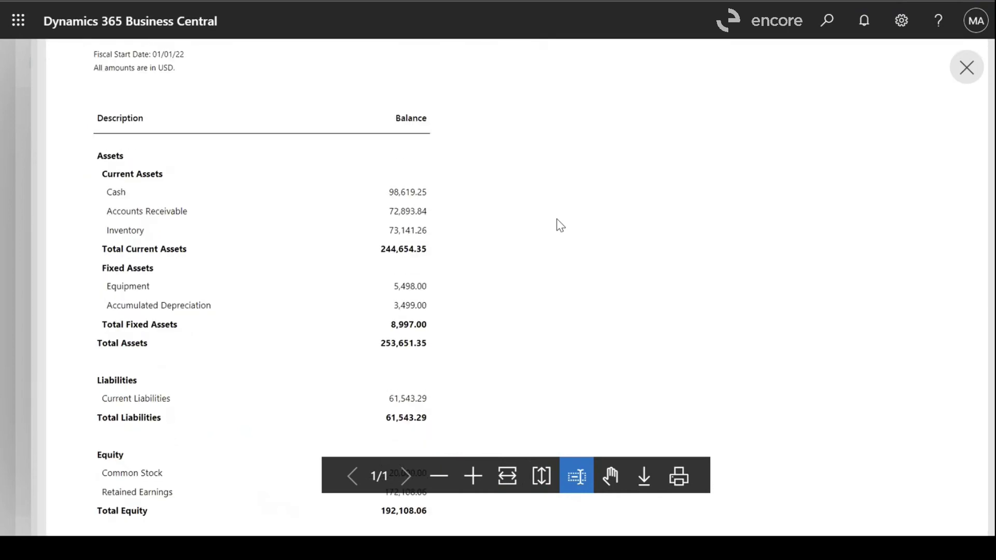
pyautogui.click(967, 78)
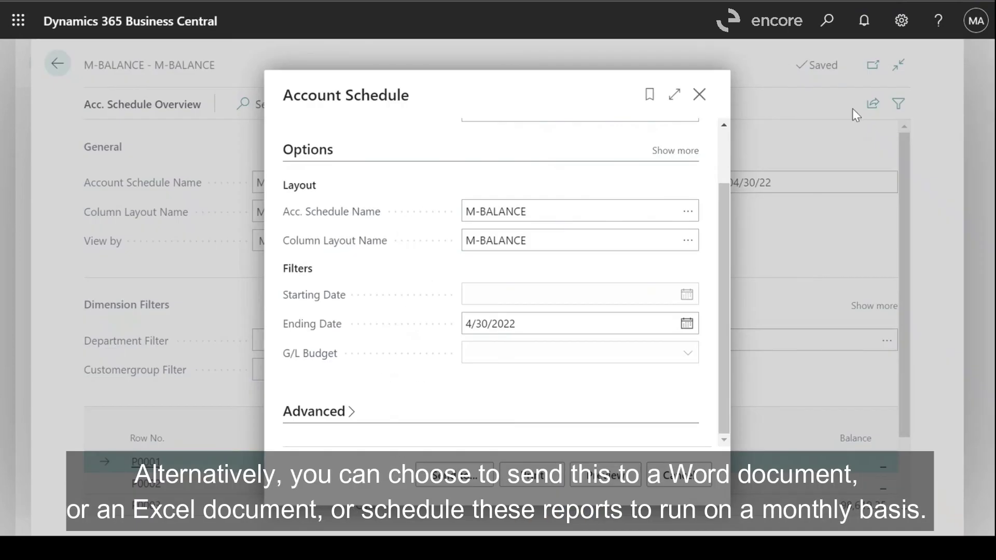
pyautogui.click(467, 487)
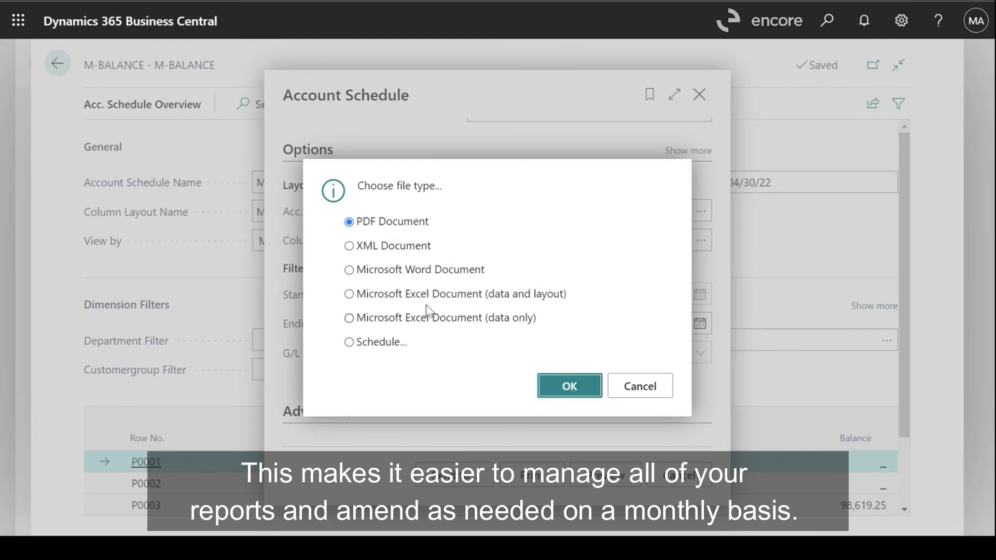
pyautogui.click(557, 389)
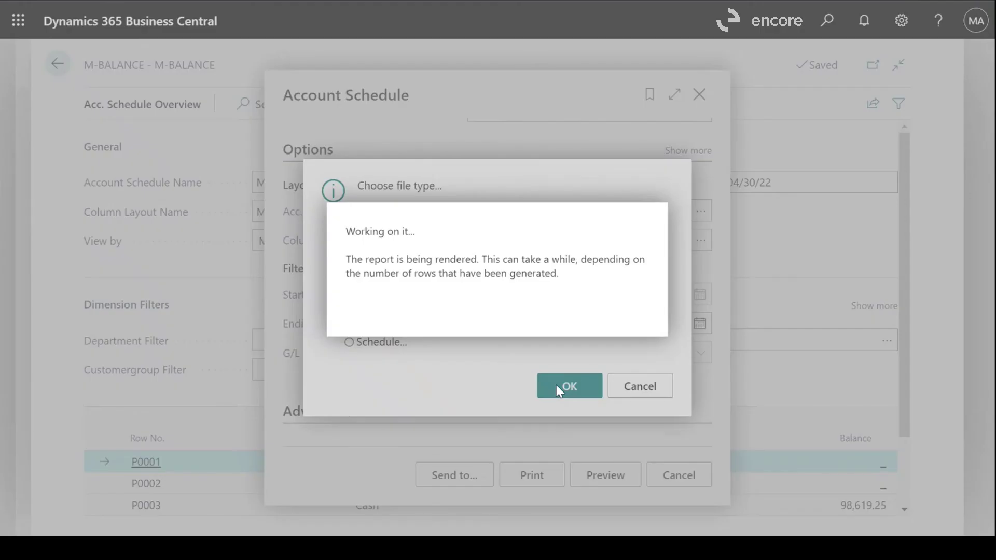
# Open the downloaded Account Schedule (2).pdf and review the 04/30/22 Balance Sheet.
pyautogui.click(90, 520)
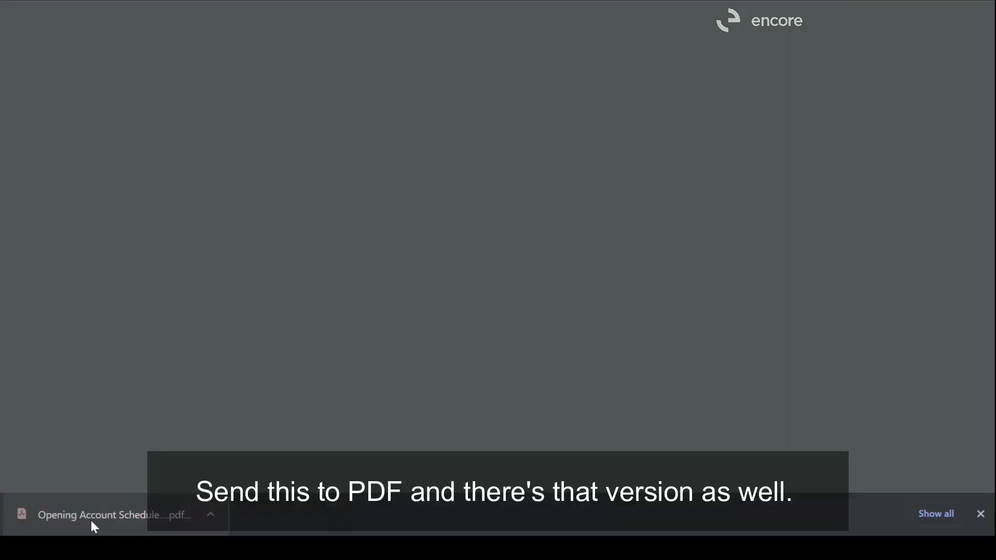
pyautogui.scroll(-2, 678, 150)
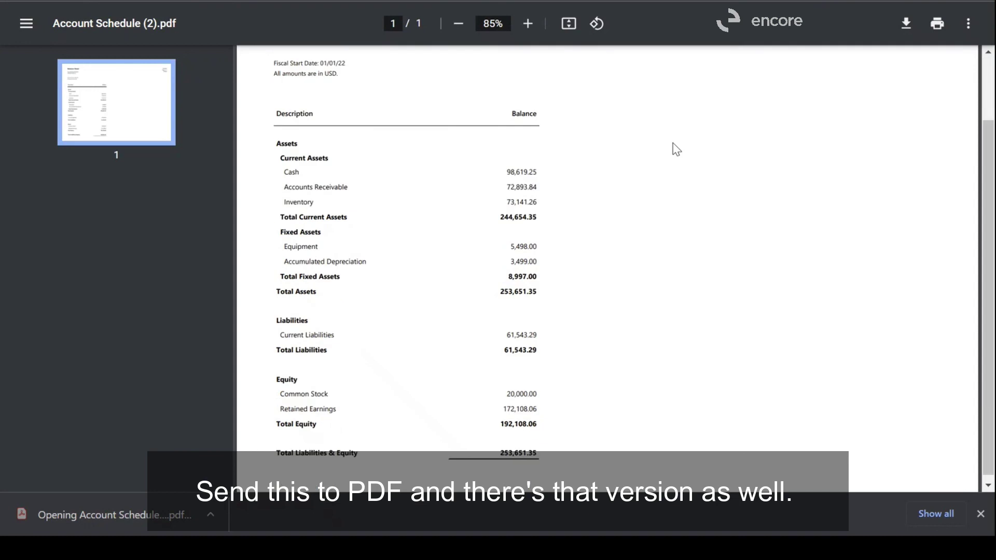
pyautogui.scroll(2, 676, 151)
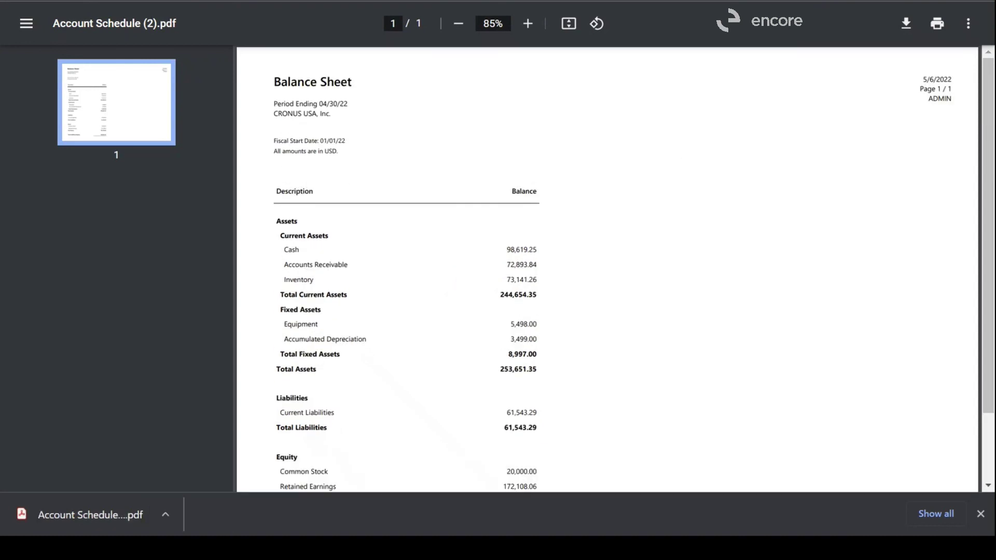